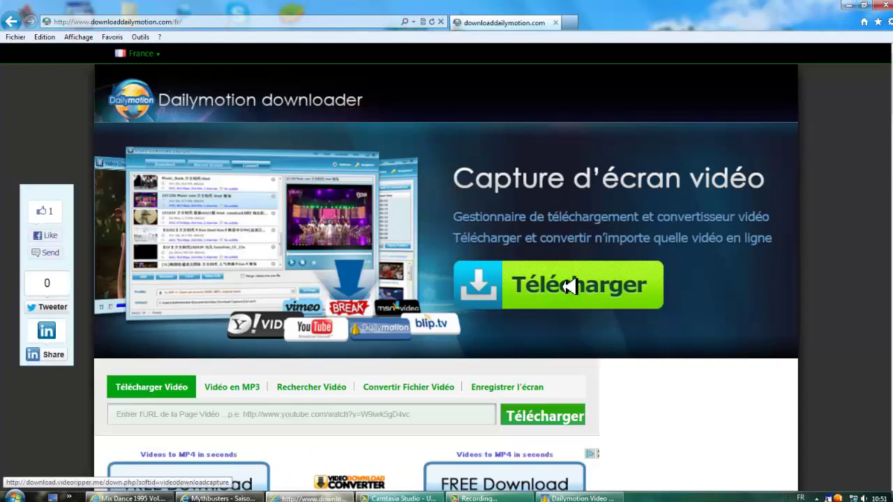
# - Try to download video-download-capture.exe from the Dailymotion downloader page and close that browser window
pyautogui.click(569, 286)
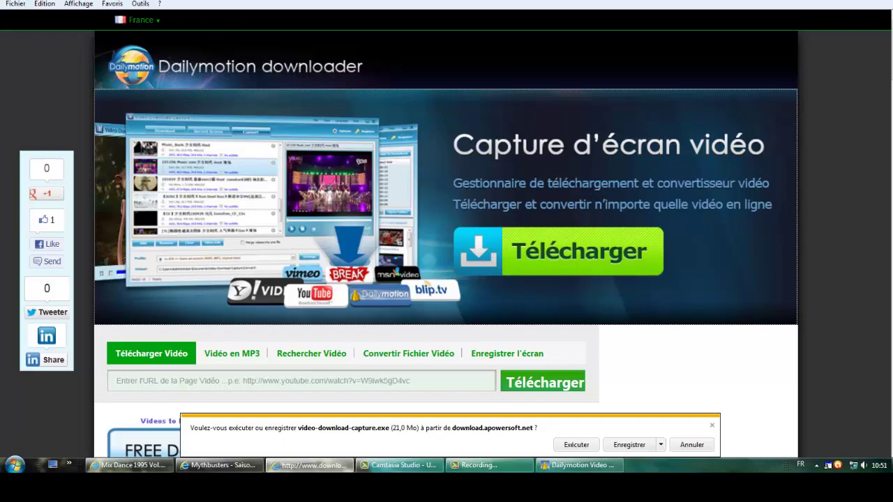
pyautogui.hotkey('alt', 'F4')
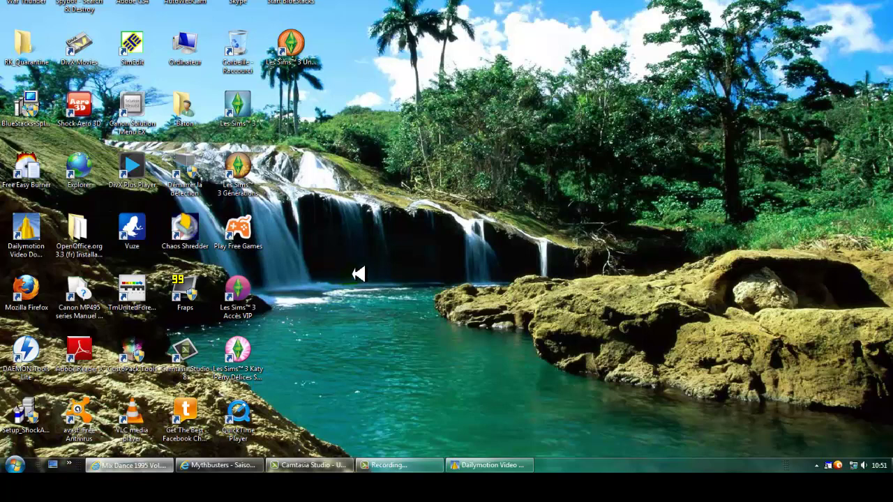
# - Copy the web address of the Dailymotion video "Mythbusters - Saison 9 - Spécial Déjanté" and minimize the browser
pyautogui.click(237, 464)
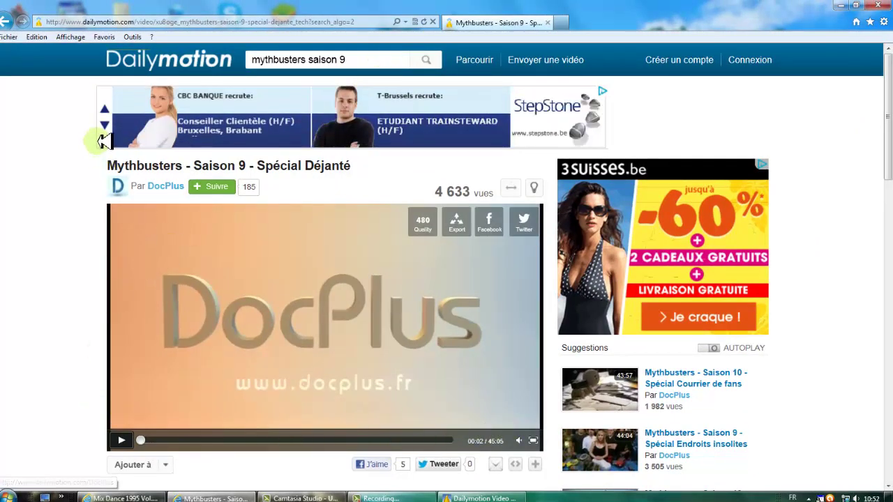
pyautogui.click(363, 22)
pyautogui.hotkey('ctrl', 'c')
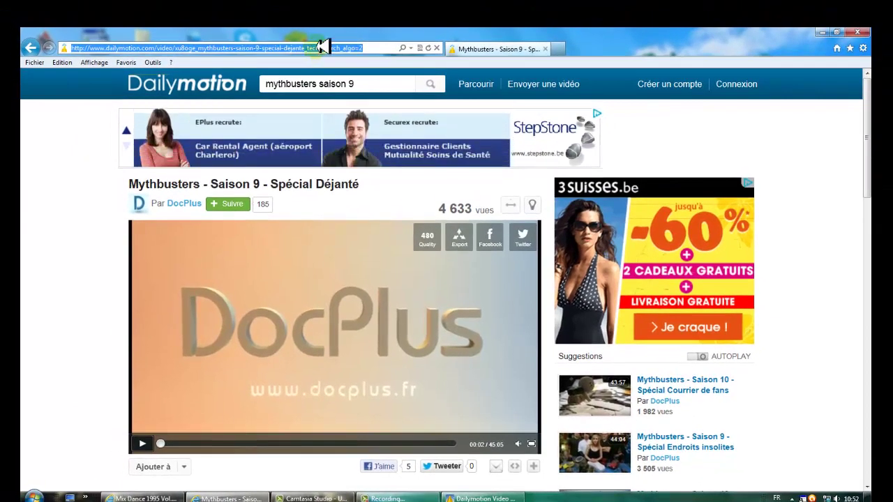
pyautogui.rightClick(322, 45)
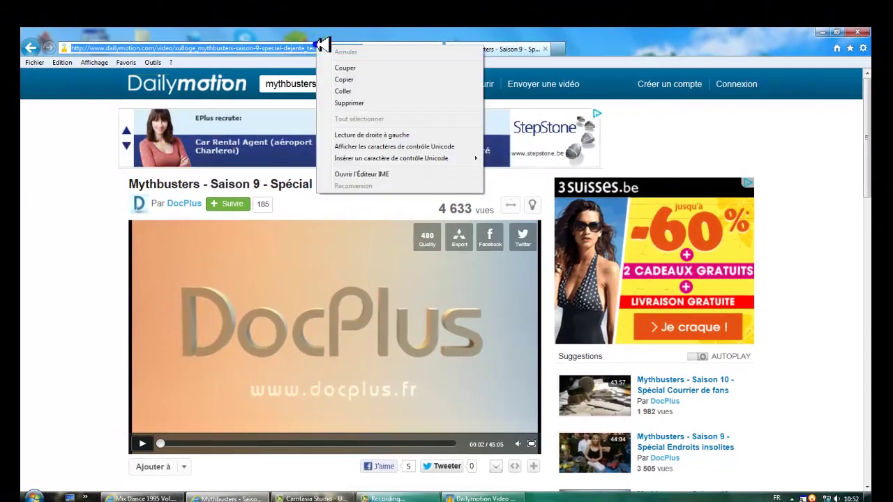
pyautogui.click(342, 78)
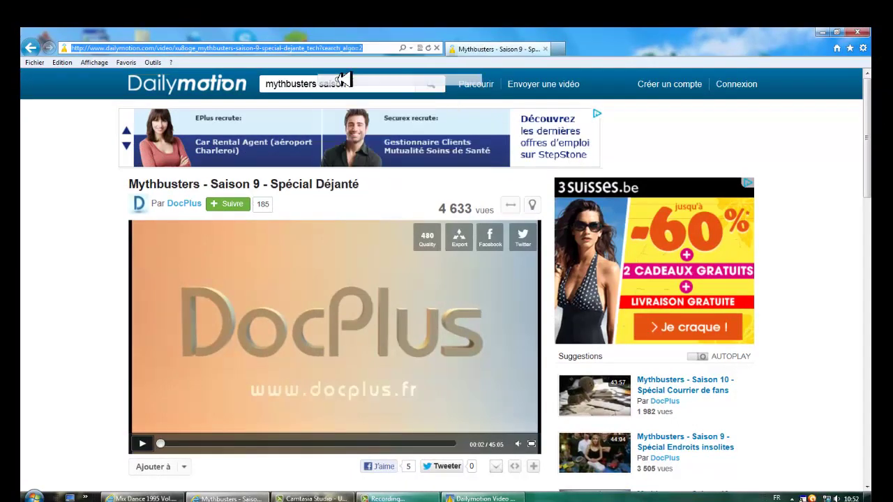
pyautogui.click(831, 33)
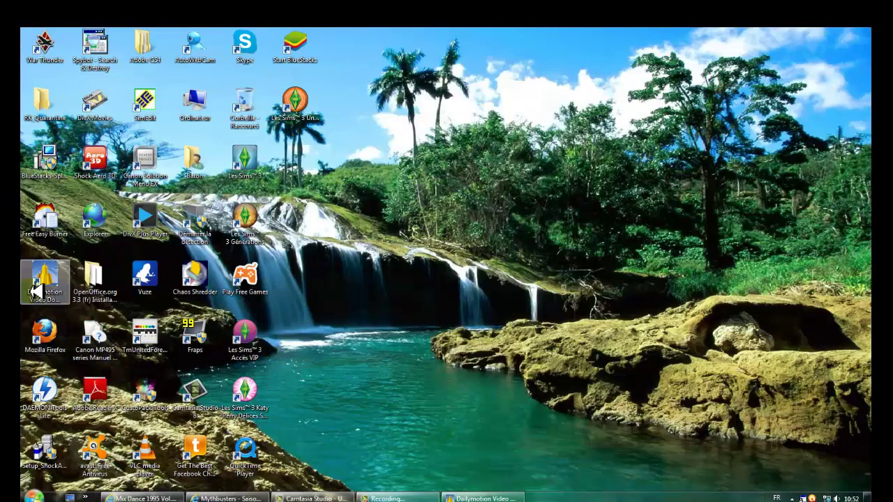
# - Switch to Dailymotion Video Downloader and replace the existing video address with the copied Mythbusters link
pyautogui.click(510, 495)
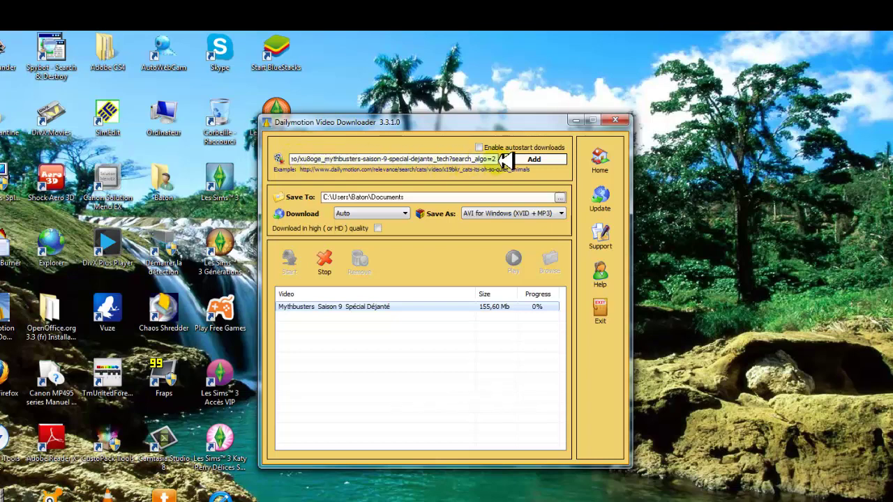
pyautogui.hotkey('ctrl', 'a')
pyautogui.press('Delete')
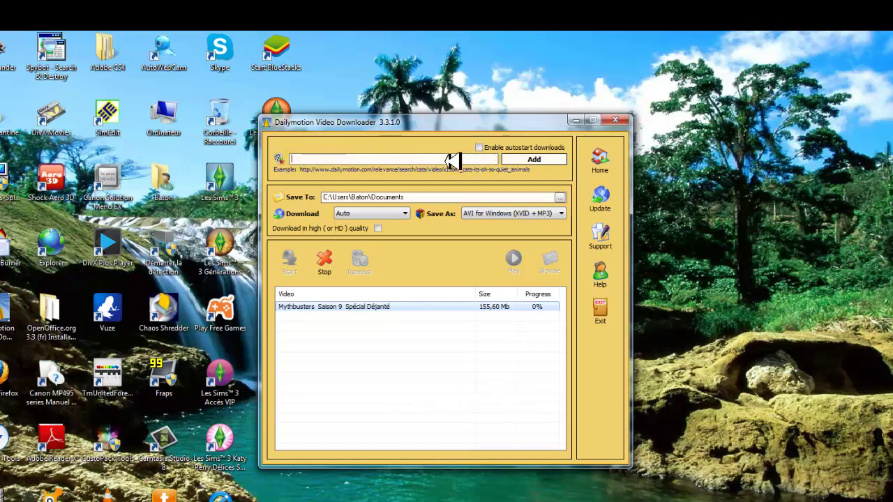
pyautogui.rightClick(318, 155)
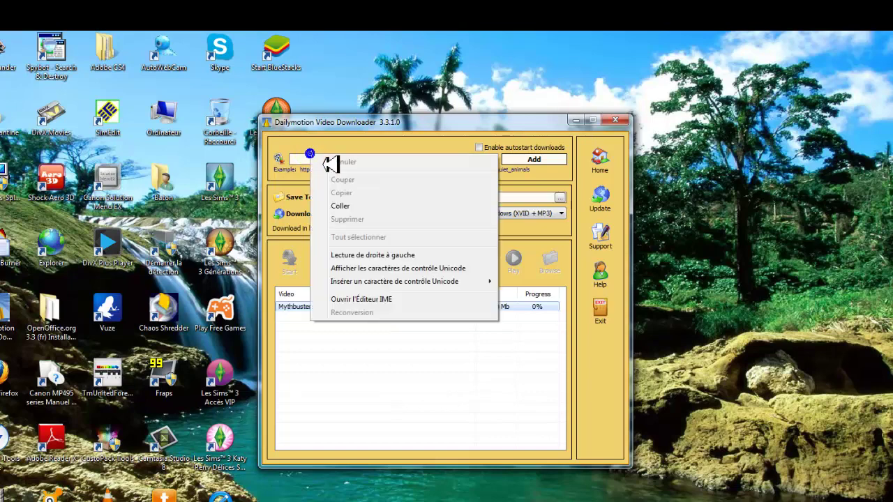
pyautogui.click(342, 201)
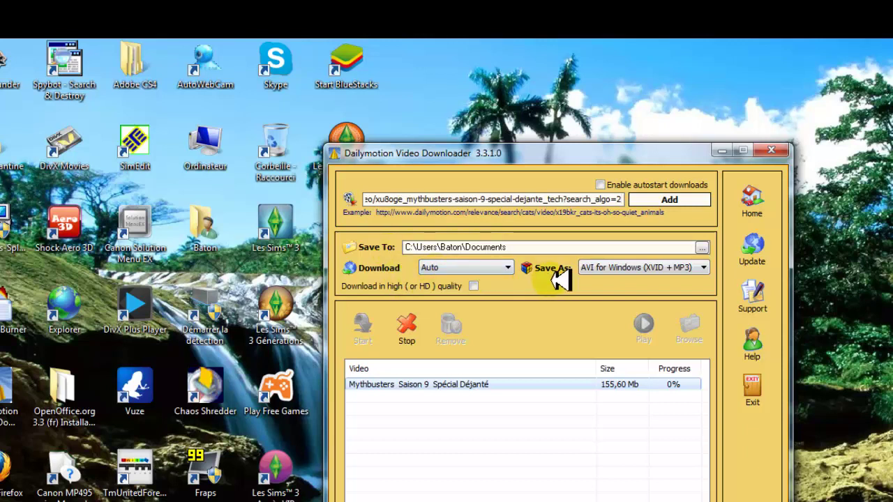
# - Choose AVI for Windows (XVID + MP3) as the save format and dismiss the downloader window
pyautogui.click(706, 267)
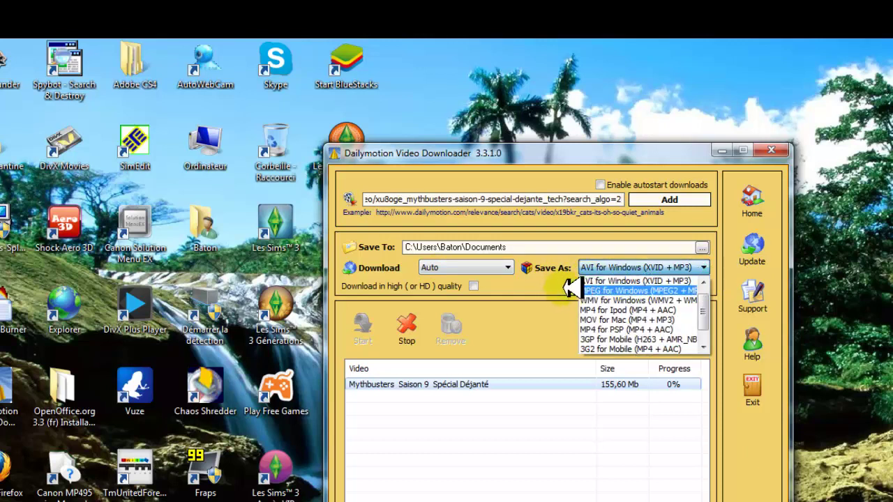
pyautogui.click(592, 281)
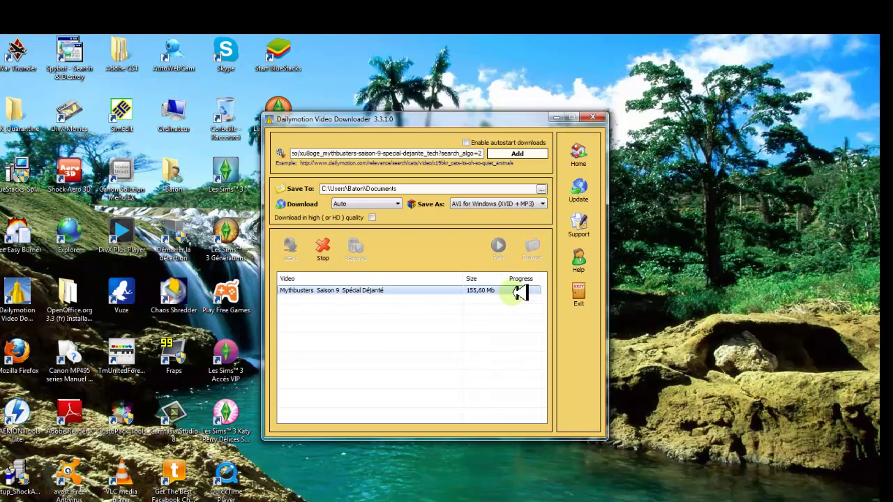
pyautogui.click(592, 118)
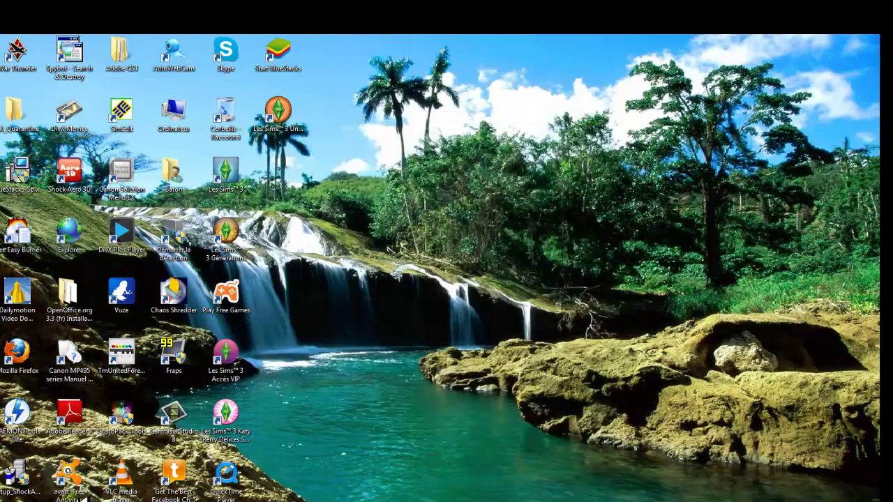
# - Bring up the Documents folder in a maximized window, with the browser minimized
pyautogui.press('super')
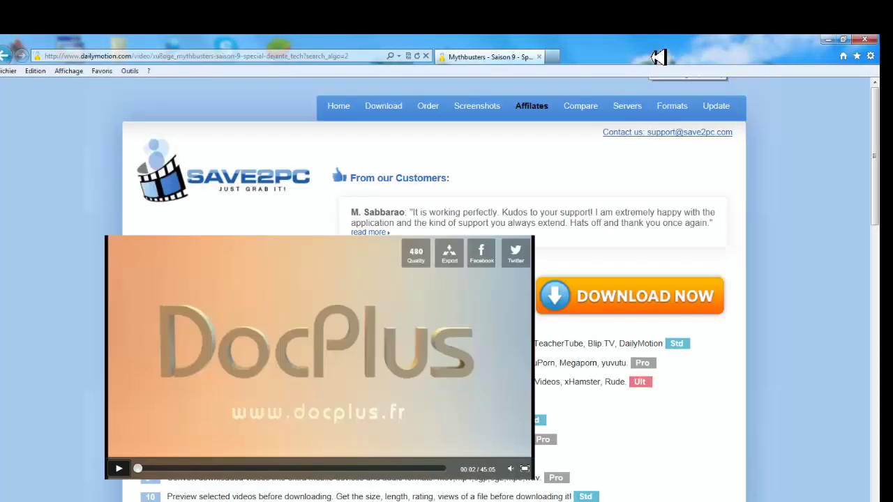
pyautogui.click(658, 57)
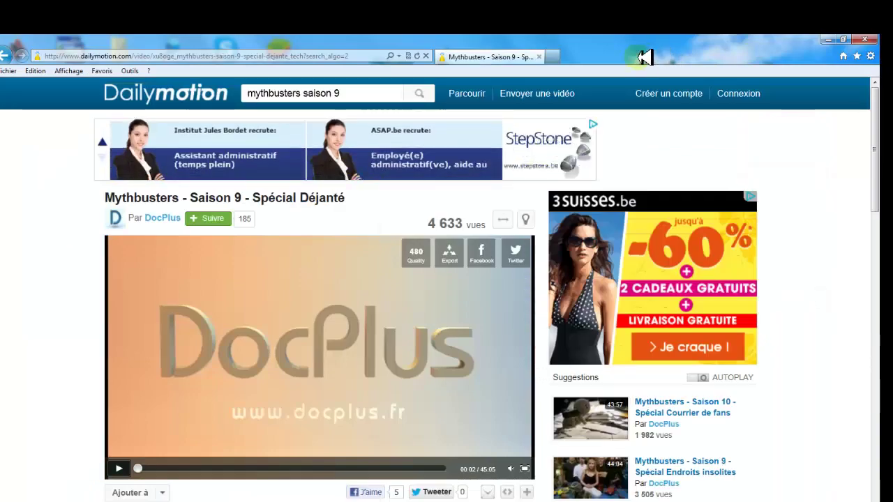
pyautogui.click(830, 39)
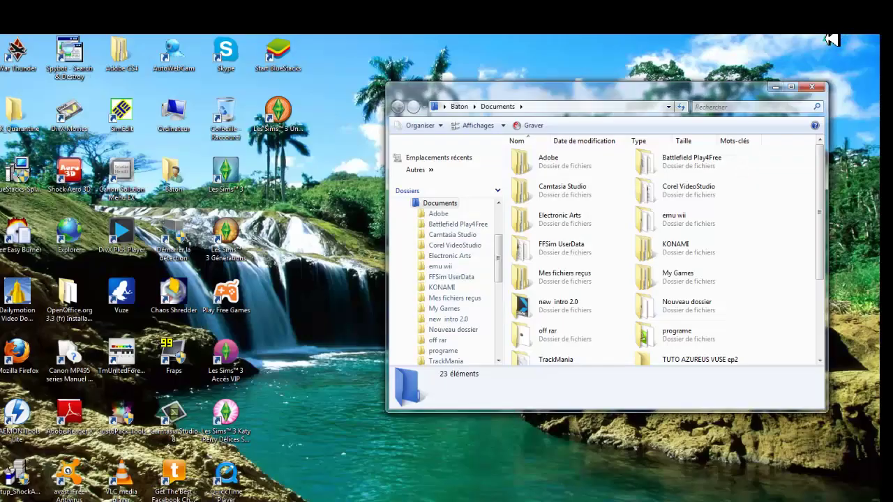
pyautogui.click(793, 87)
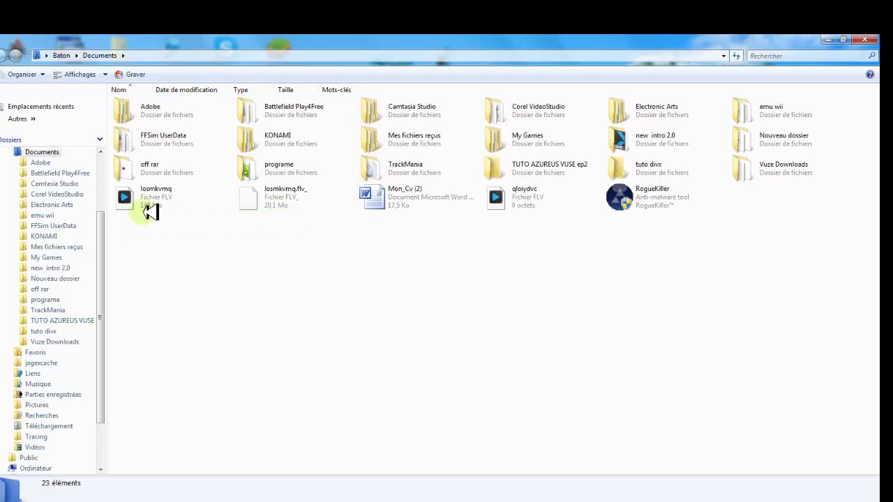
# - Open the downloaded losmkvmq FLV file from the Documents folder with VLC media player
pyautogui.moveTo(175, 209)
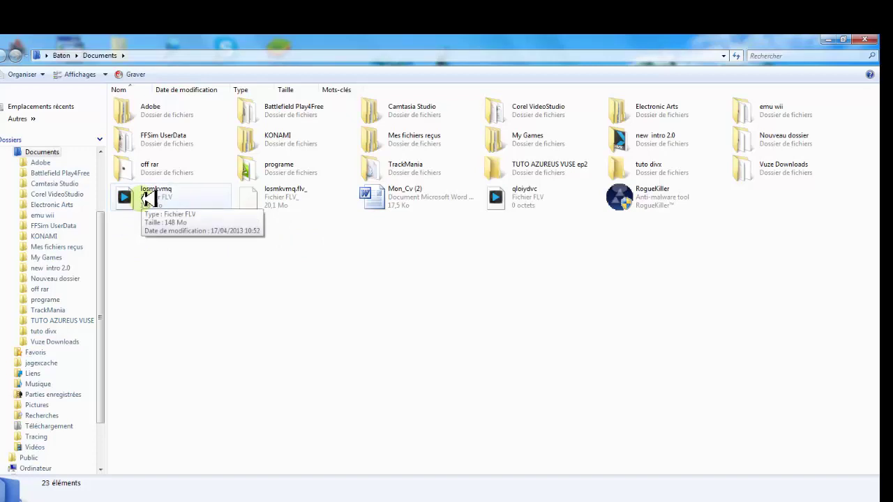
pyautogui.rightClick(145, 198)
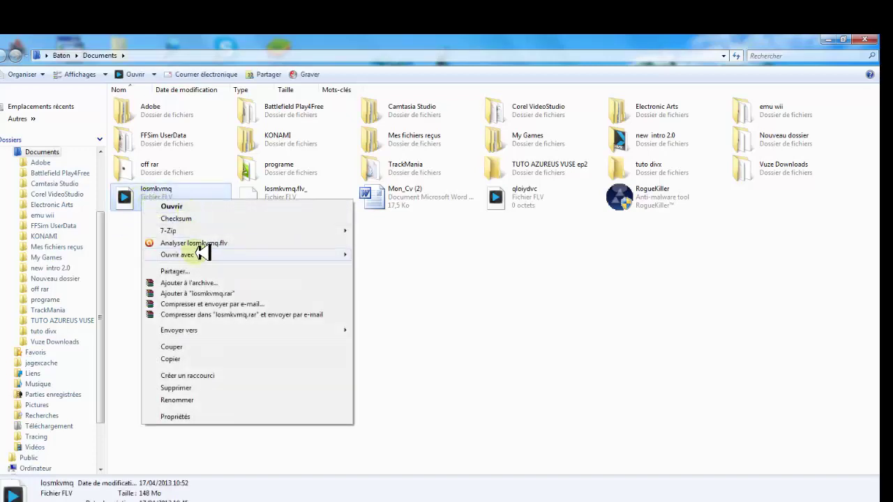
pyautogui.moveTo(201, 254)
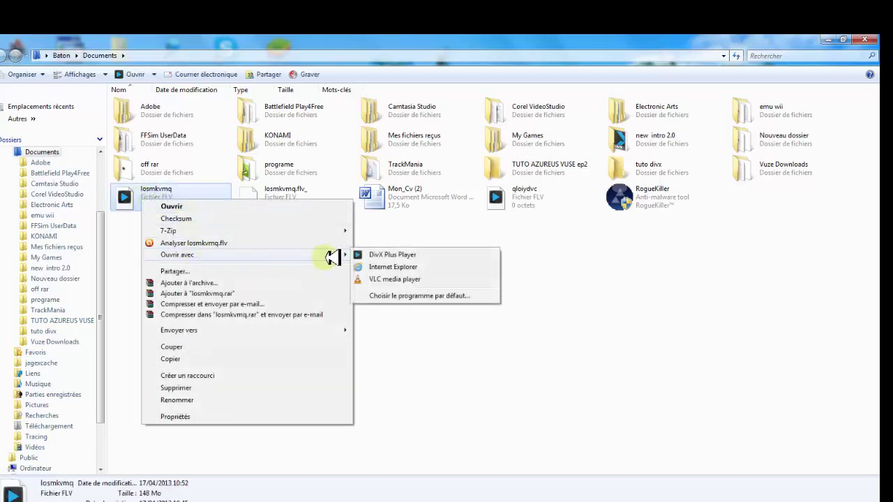
pyautogui.click(401, 279)
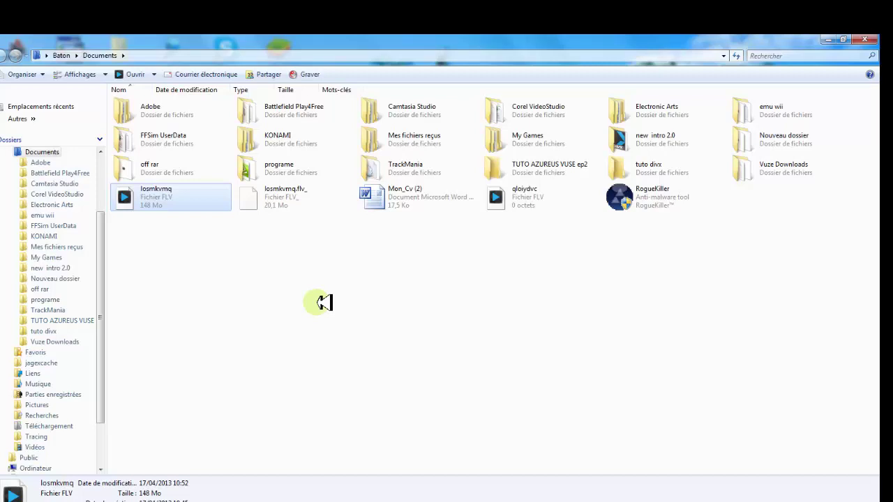
pyautogui.rightClick(133, 201)
pyautogui.moveTo(181, 258)
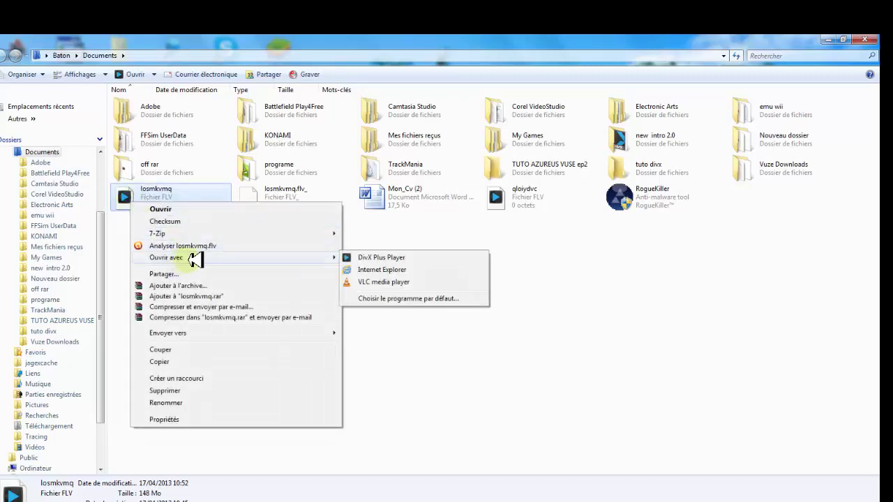
pyautogui.click(357, 282)
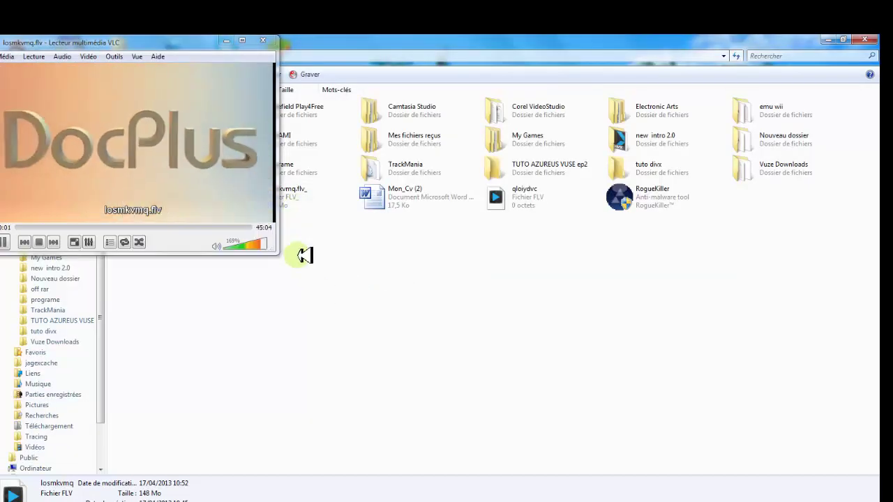
# - Preview the video in a maximized VLC window with the volume lowered to 25%, and close the player
pyautogui.moveTo(200, 42); pyautogui.dragTo(371, 136)
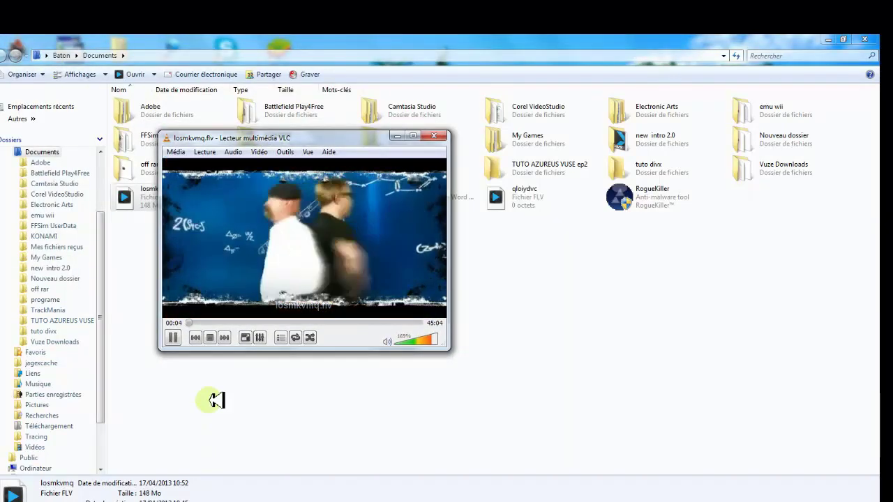
pyautogui.moveTo(438, 343); pyautogui.dragTo(405, 343)
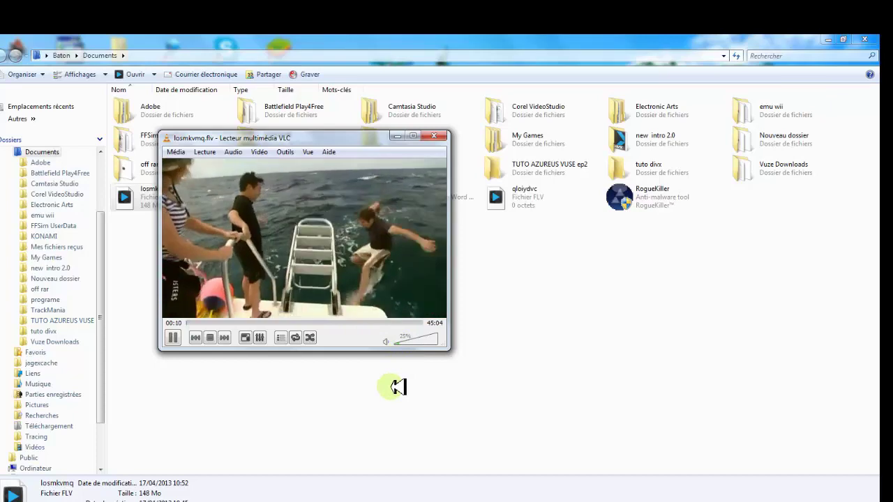
pyautogui.click(417, 136)
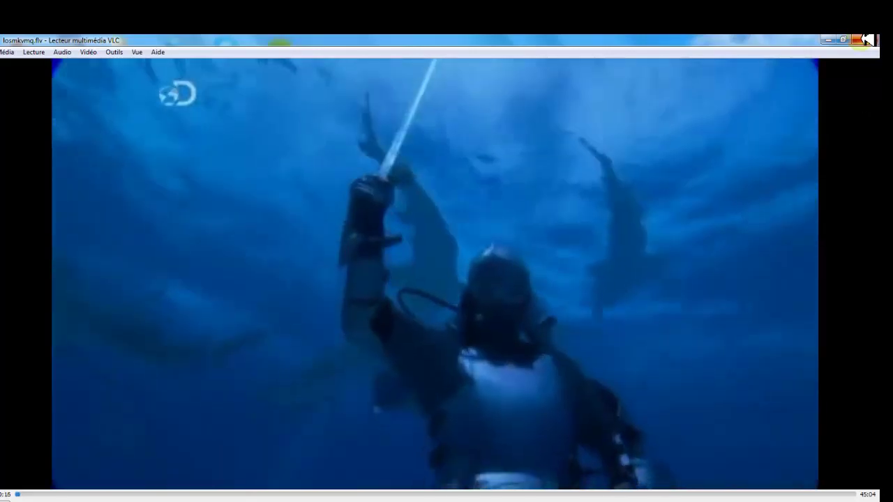
pyautogui.click(866, 40)
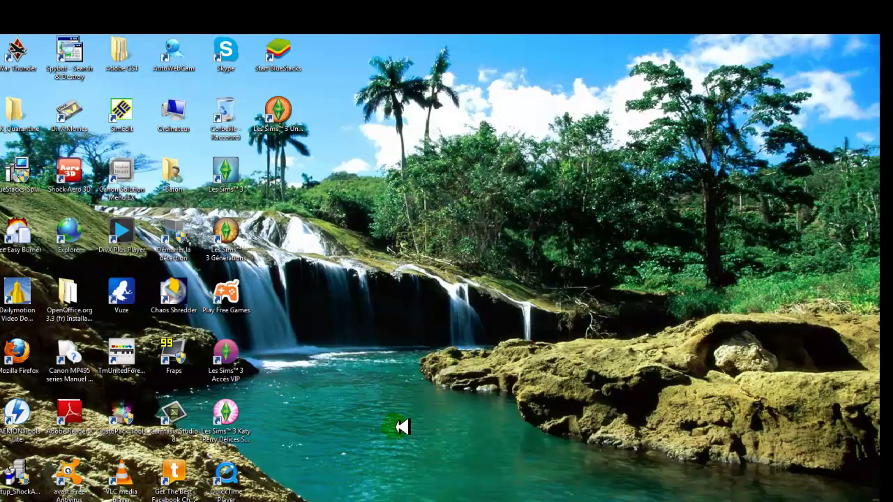
# - Try to delete the losmkvmq and losmkvmq.flv_ files from the Documents folder
pyautogui.press('super')
pyautogui.click(173, 281)
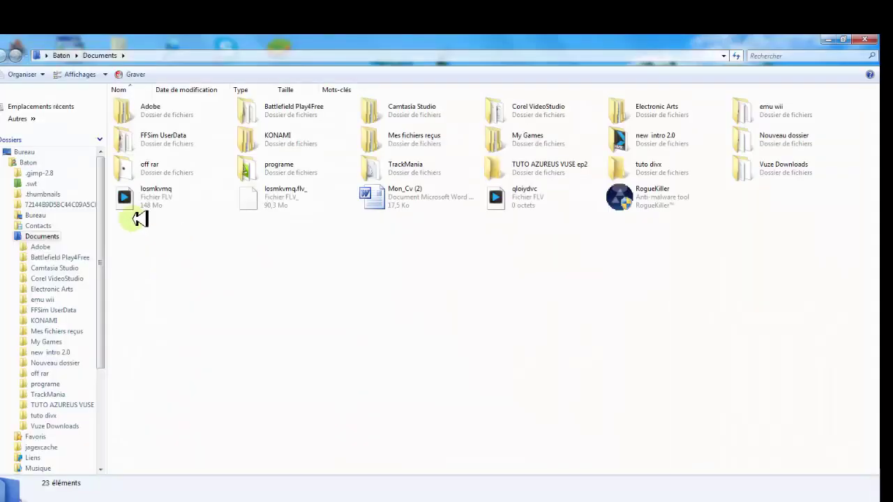
pyautogui.moveTo(205, 224); pyautogui.dragTo(293, 185)
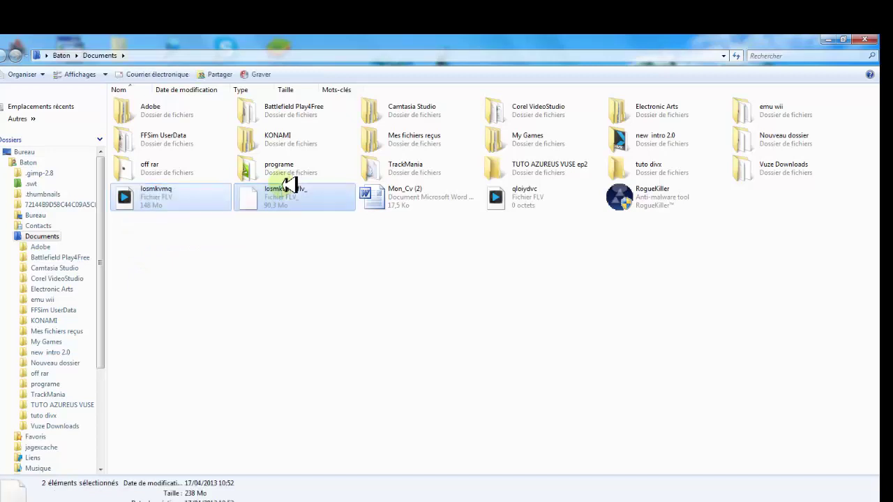
pyautogui.rightClick(273, 203)
pyautogui.click(302, 355)
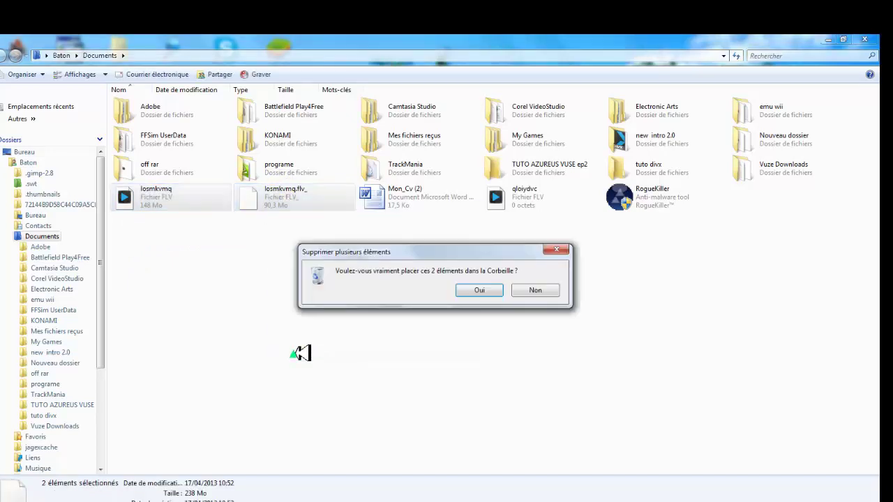
pyautogui.click(471, 288)
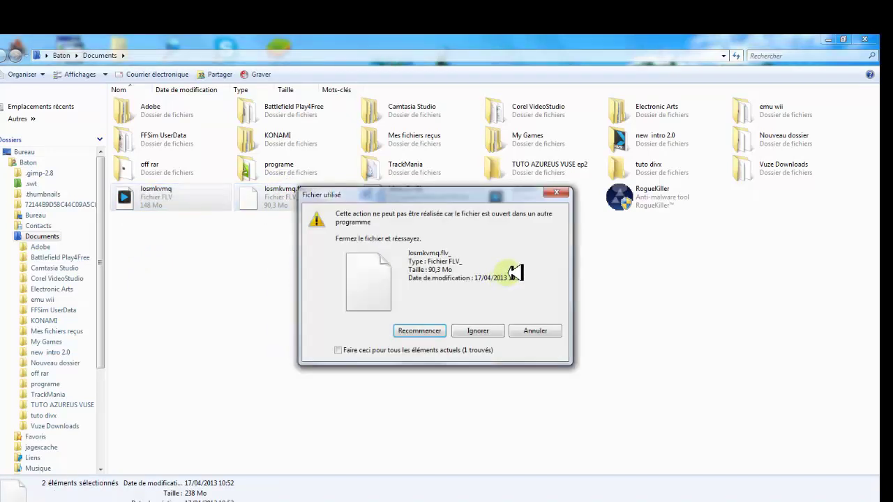
pyautogui.click(441, 331)
pyautogui.click(479, 332)
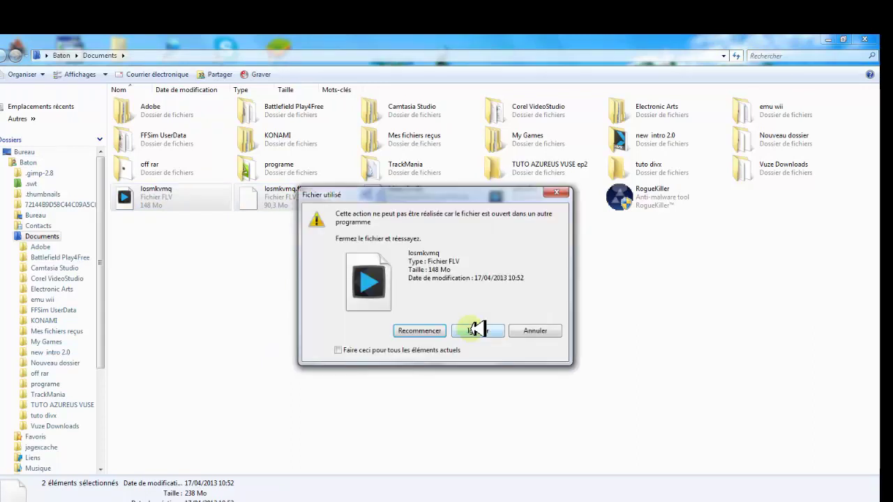
pyautogui.click(533, 330)
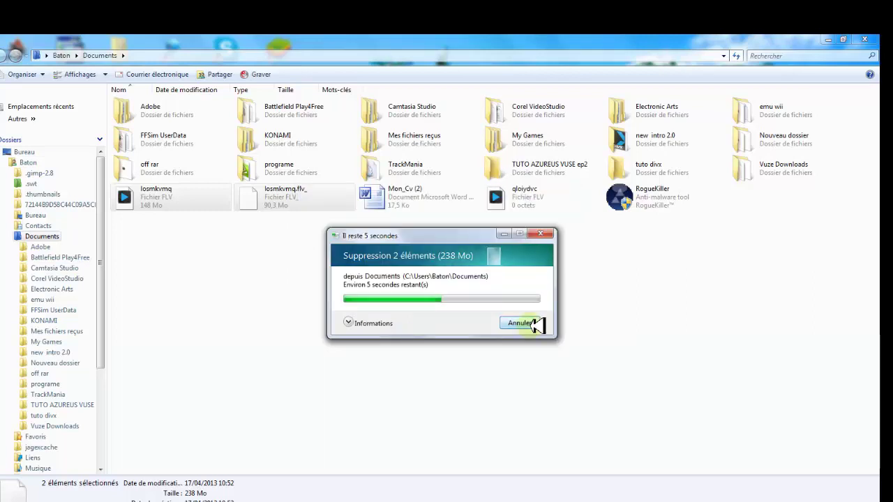
pyautogui.click(531, 325)
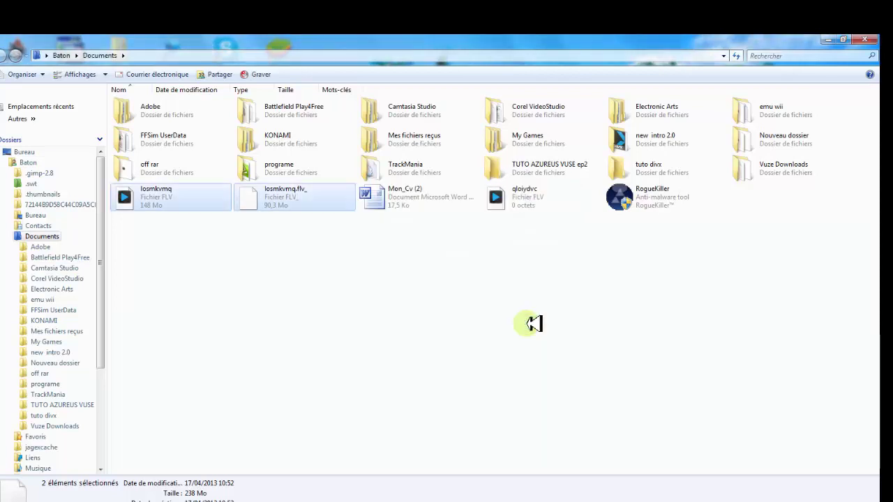
# - Minimize the Documents window and load YouTube from the favorites in the open Dailymotion browser window
pyautogui.click(833, 39)
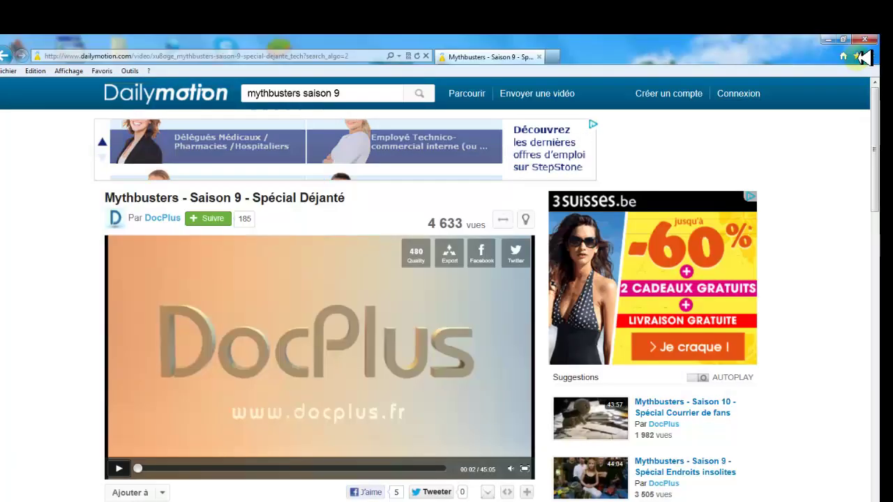
pyautogui.click(857, 56)
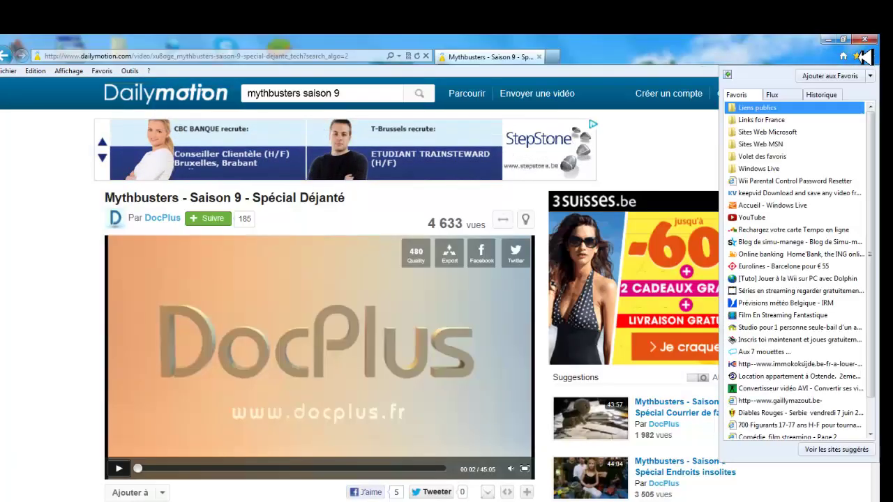
pyautogui.click(759, 217)
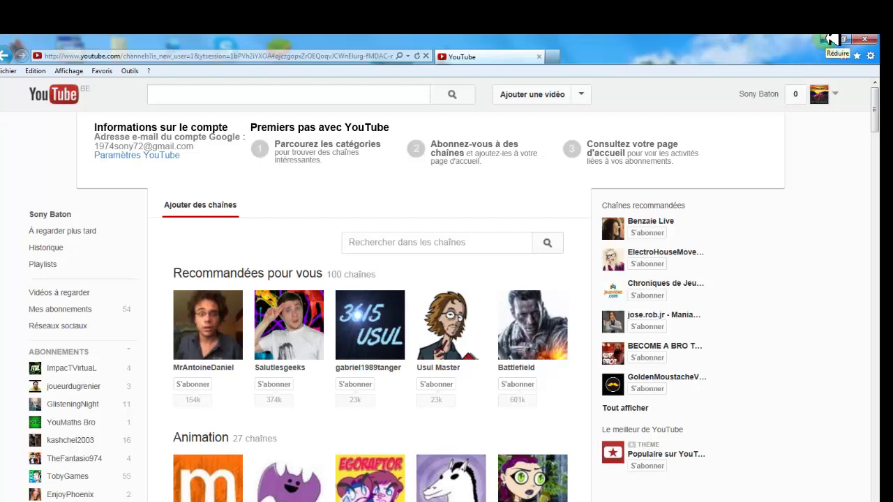
# - Open a second browser window with YouTube minimized, search Google for keepvid, and open the keepvid.com result
pyautogui.click(831, 39)
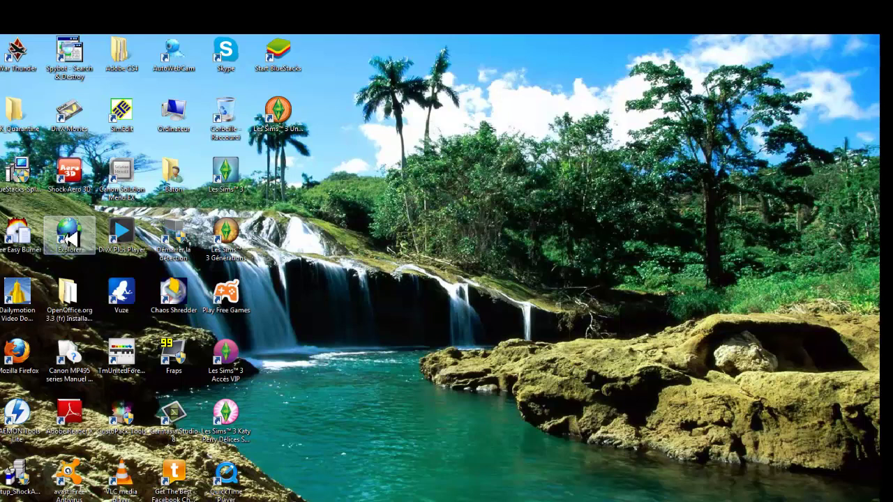
pyautogui.doubleClick(70, 238)
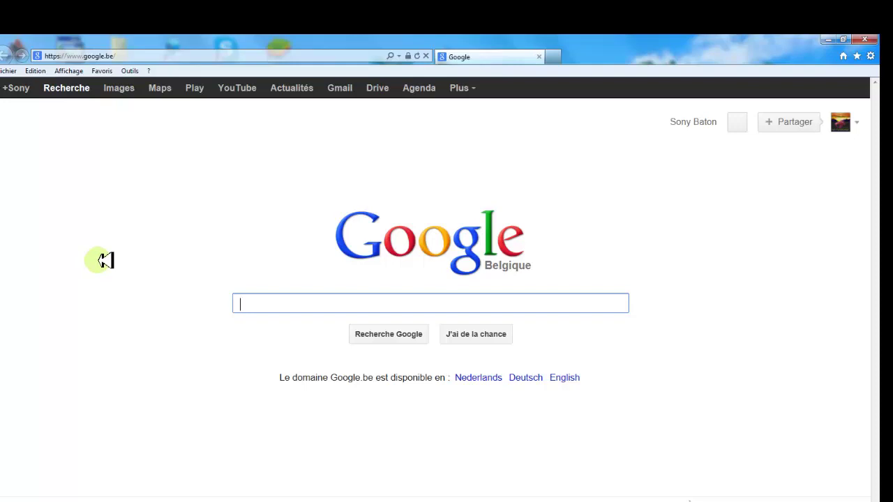
pyautogui.write('keep')
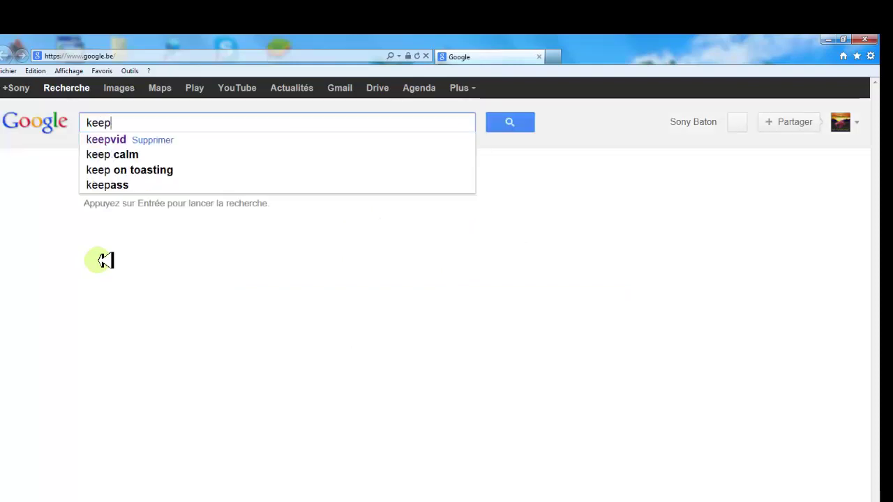
pyautogui.click(104, 139)
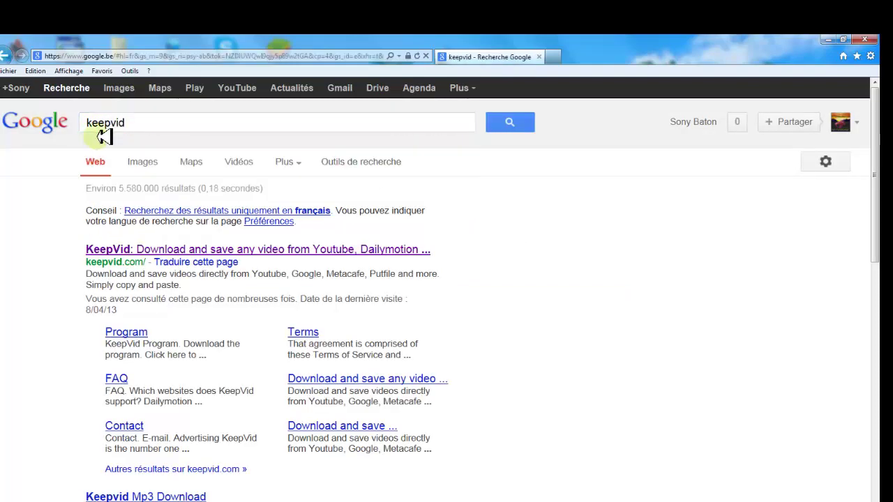
pyautogui.click(145, 249)
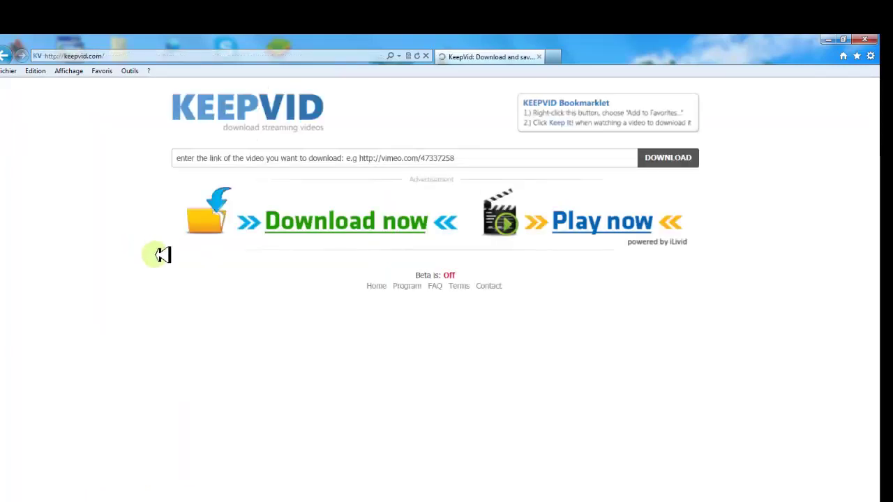
# - Return to YouTube with the KeepVid window minimized, and activate the video search field
pyautogui.click(829, 39)
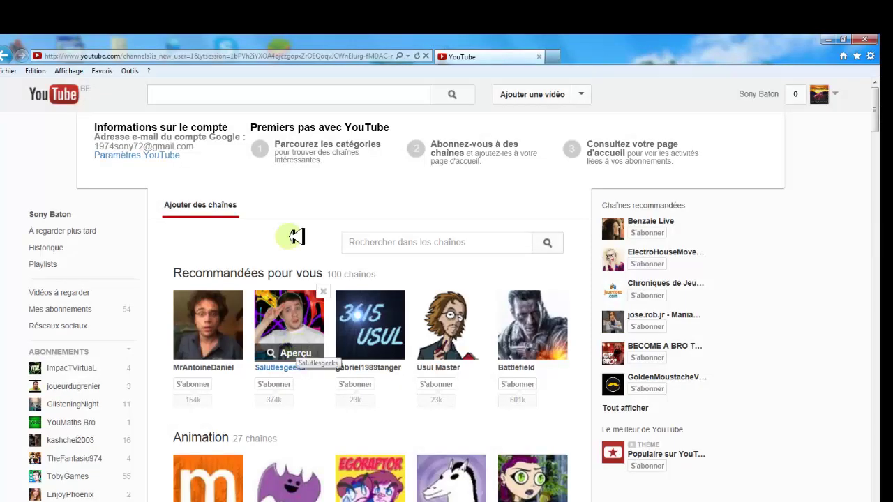
pyautogui.click(178, 96)
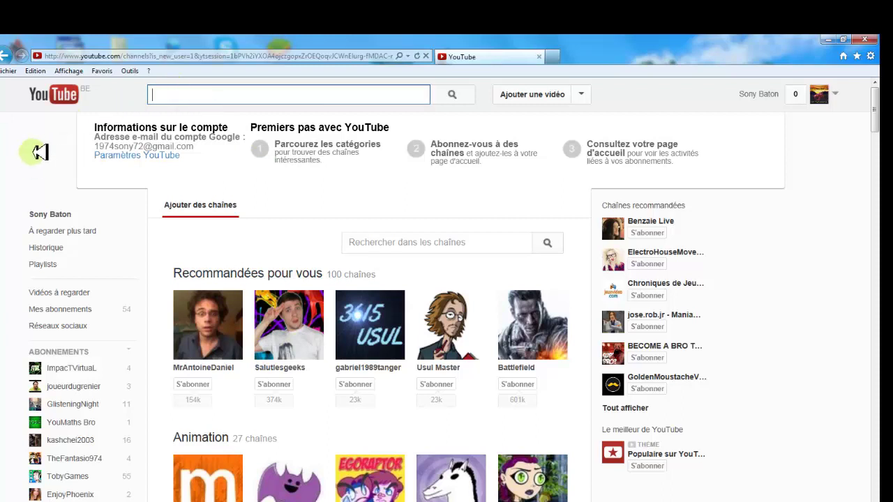